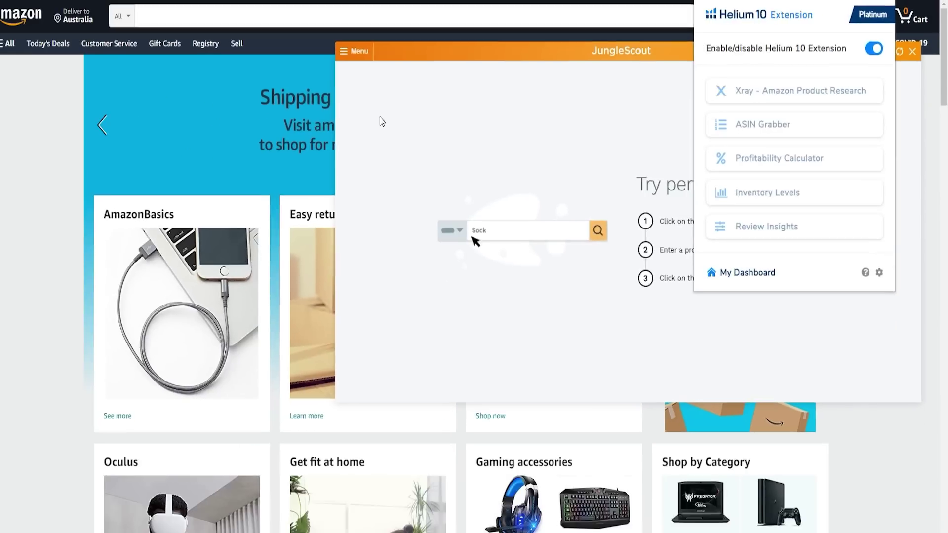
# Search Amazon for 'usa olympic flag' and load Jungle Scout's sales table (487 average monthly sales)
pyautogui.click(44, 22)
pyautogui.rightClick(45, 22)
pyautogui.click(92, 129)
pyautogui.hotkey('ctrl', 'v')
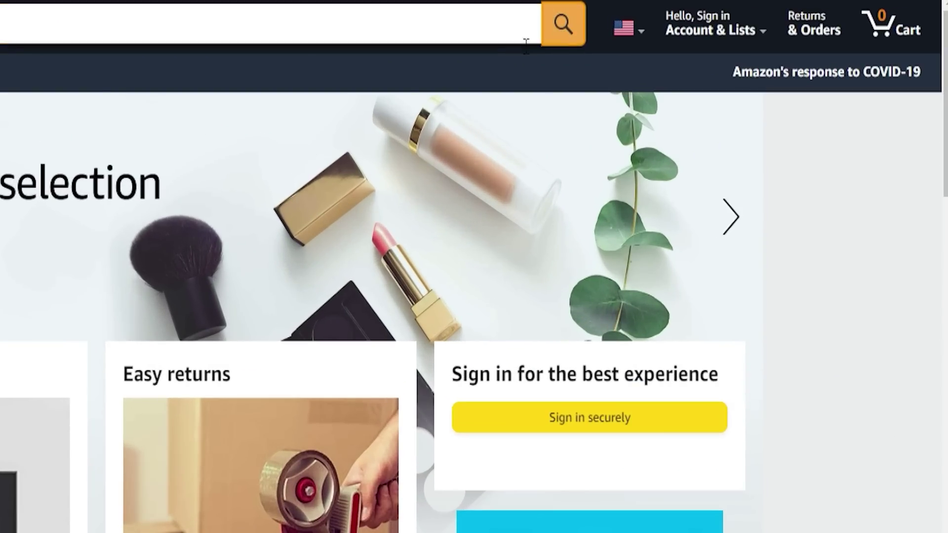
pyautogui.press('Return')
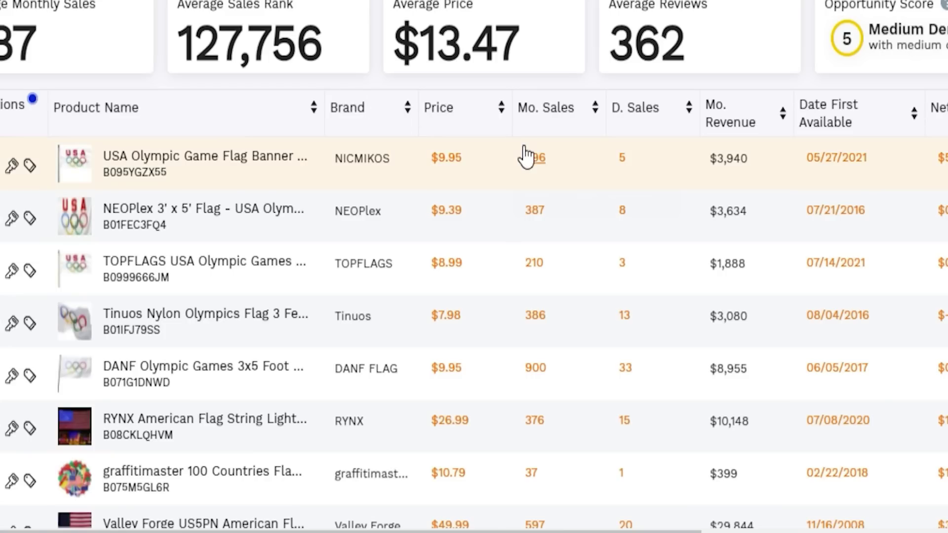
pyautogui.moveTo(740, 134)
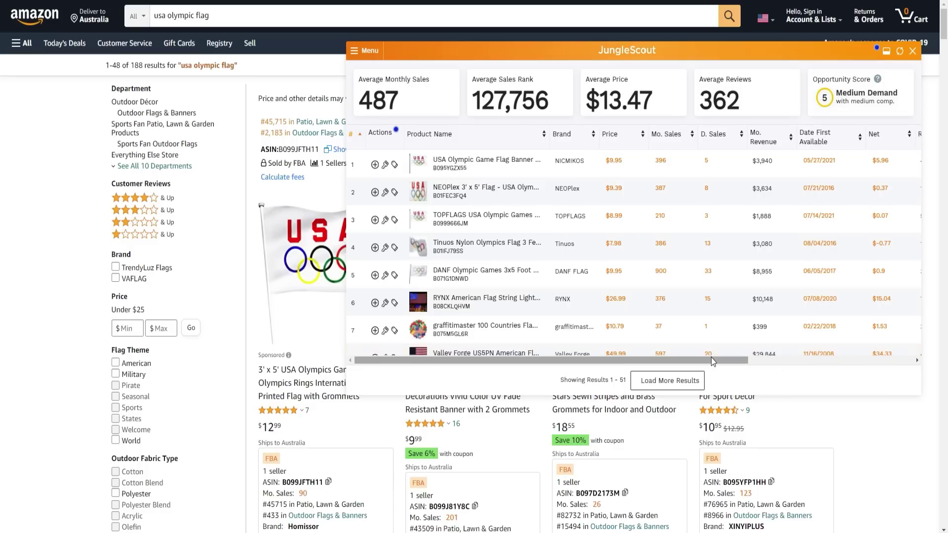
pyautogui.moveTo(711, 357)
pyautogui.mouseDown()
pyautogui.moveTo(849, 359)
pyautogui.moveTo(706, 359)
pyautogui.mouseUp()
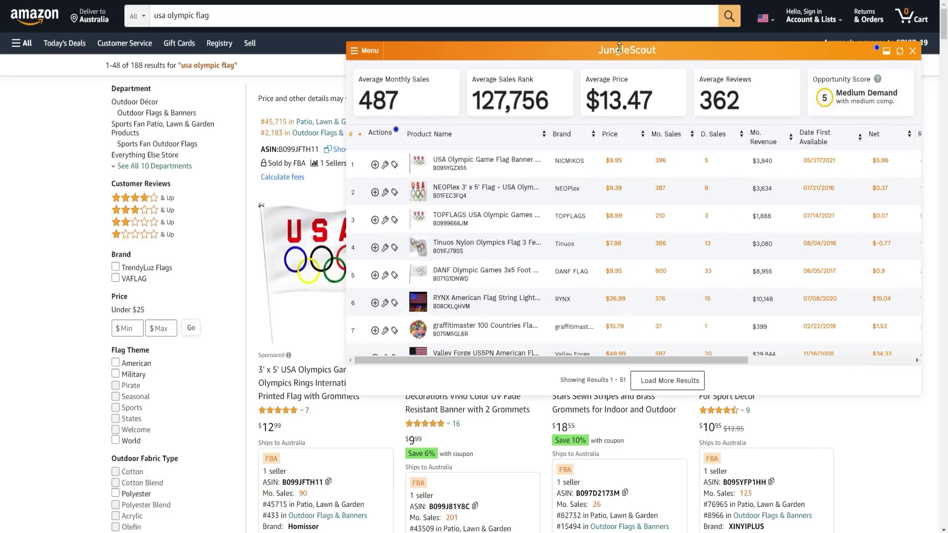
# Switch to the Helium 10 extension and run Xray on the usa olympic flag results
pyautogui.click(912, 50)
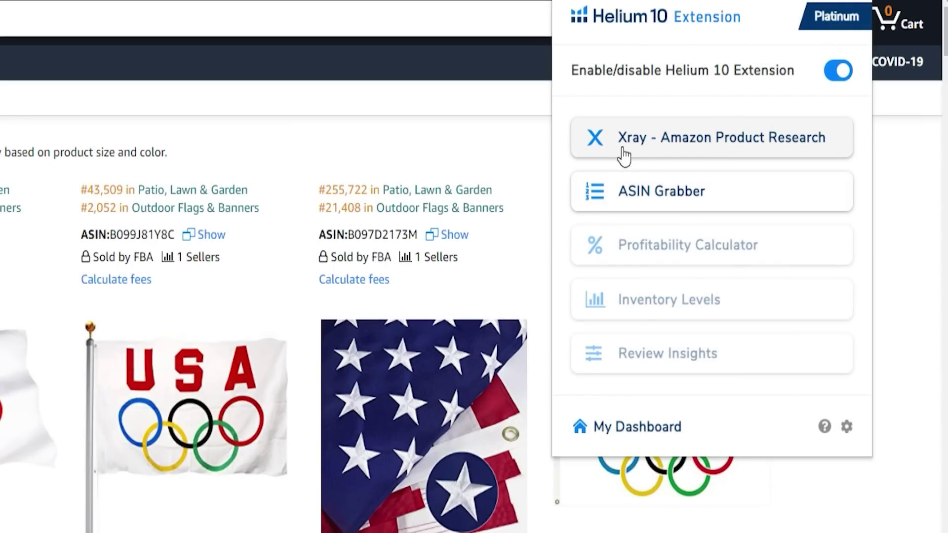
pyautogui.click(682, 141)
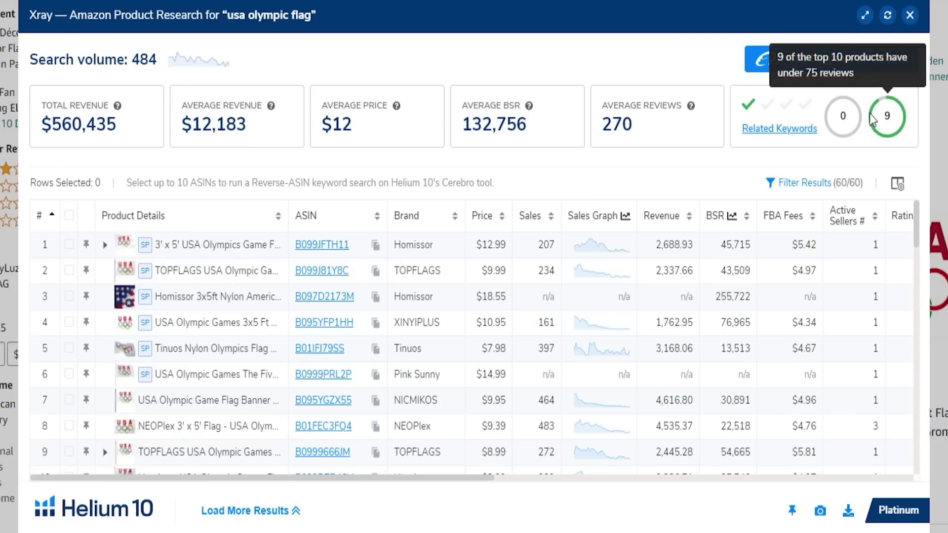
pyautogui.moveTo(887, 115)
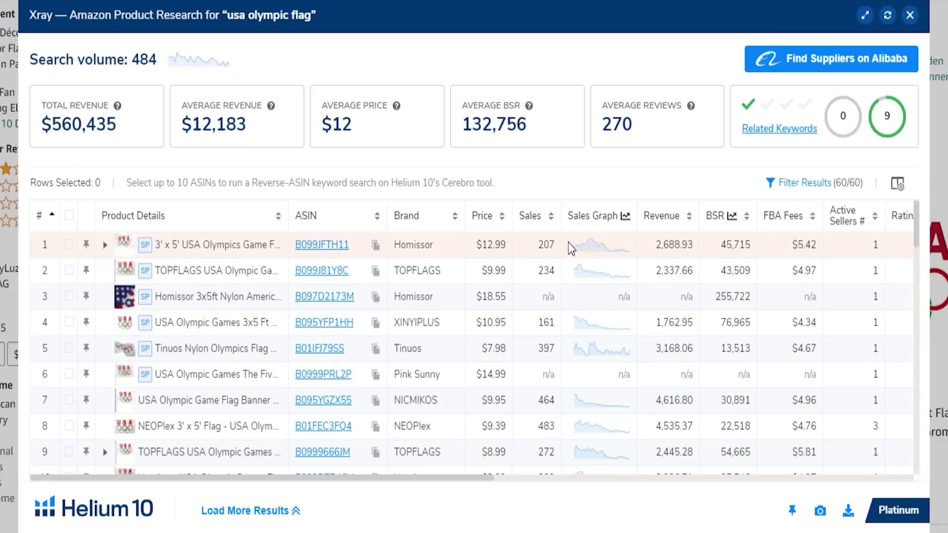
# View the top product's sales at 1 Year and All Time, then the keyword's all-time search volume
pyautogui.click(592, 254)
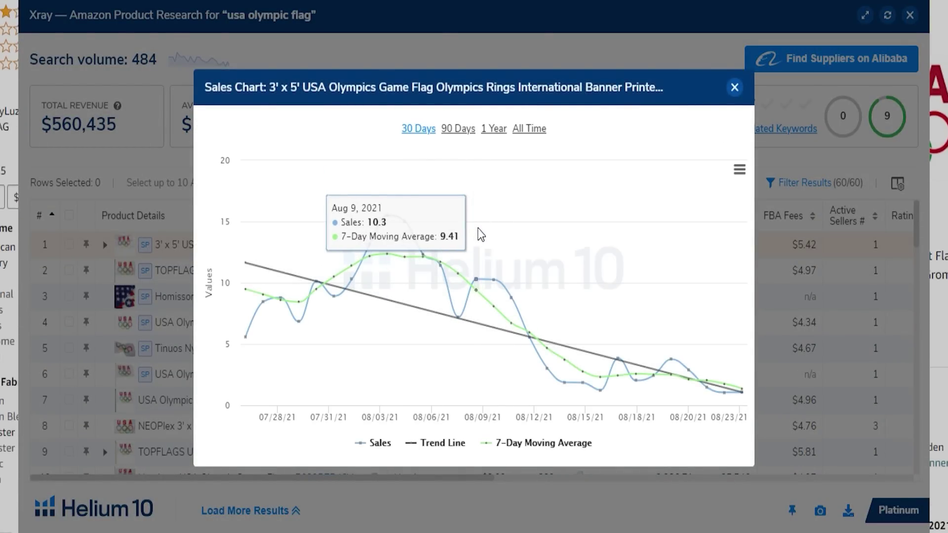
pyautogui.click(496, 130)
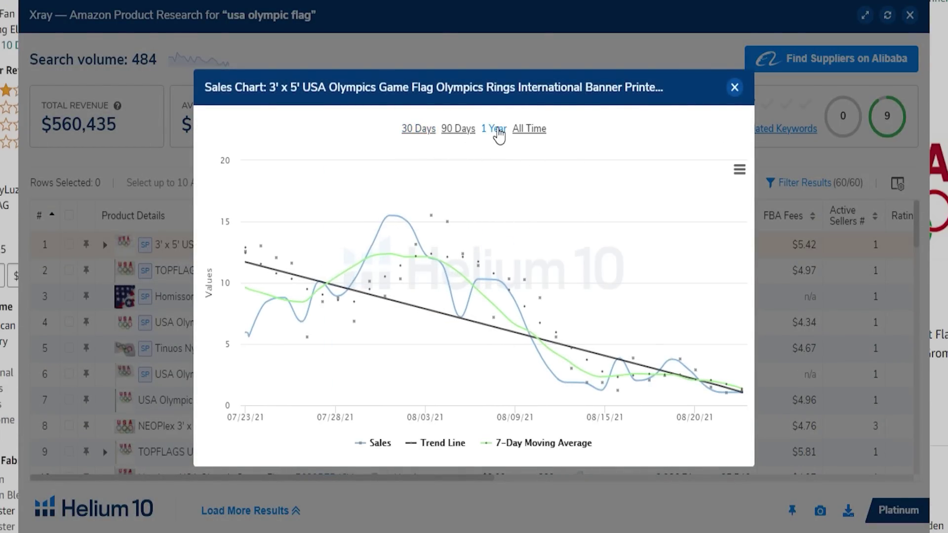
pyautogui.click(529, 128)
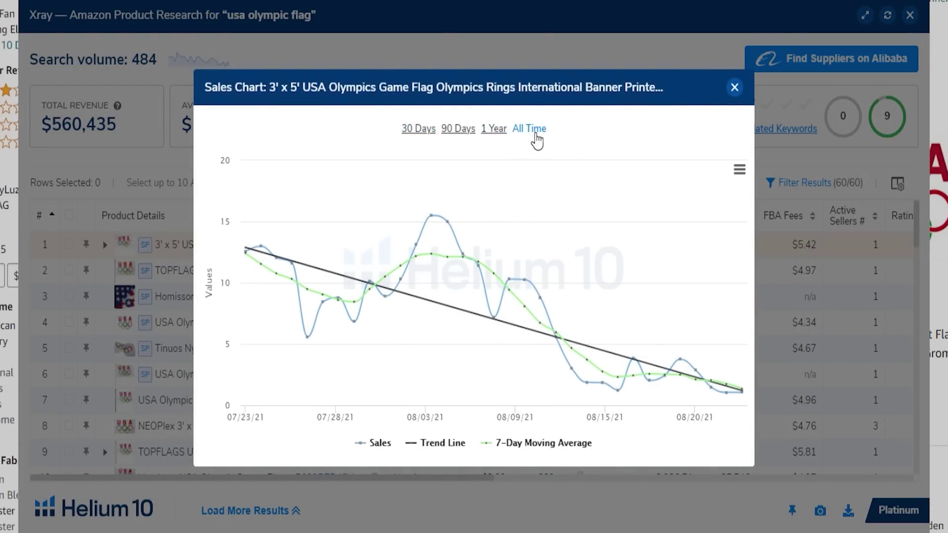
pyautogui.click(734, 88)
pyautogui.click(183, 61)
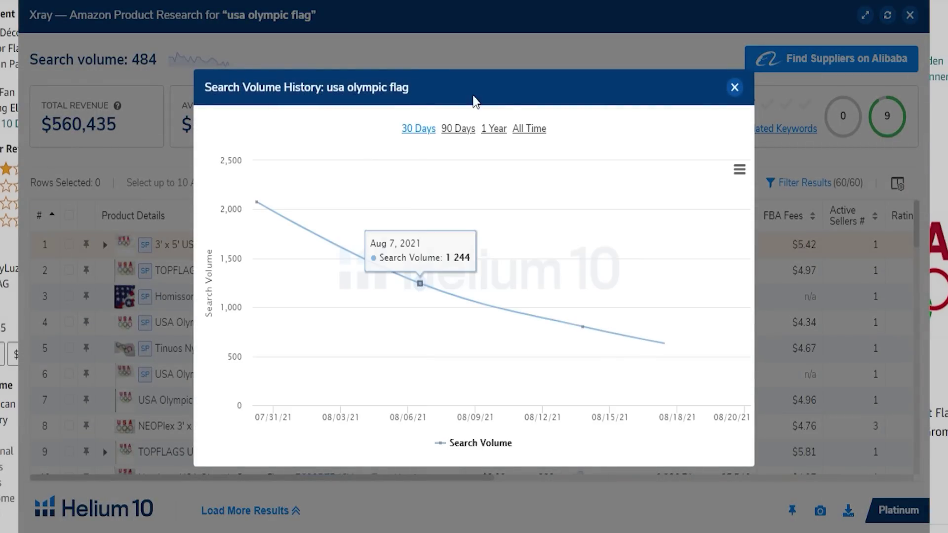
pyautogui.click(528, 128)
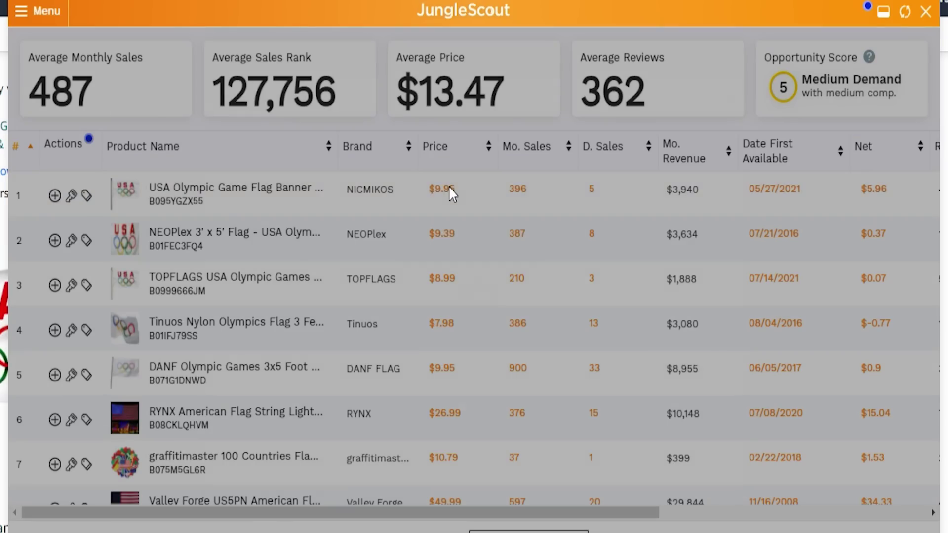
# Check the first flag's Marketplace Price and monthly sales histories, then bring up the Helium 10 menu
pyautogui.click(614, 160)
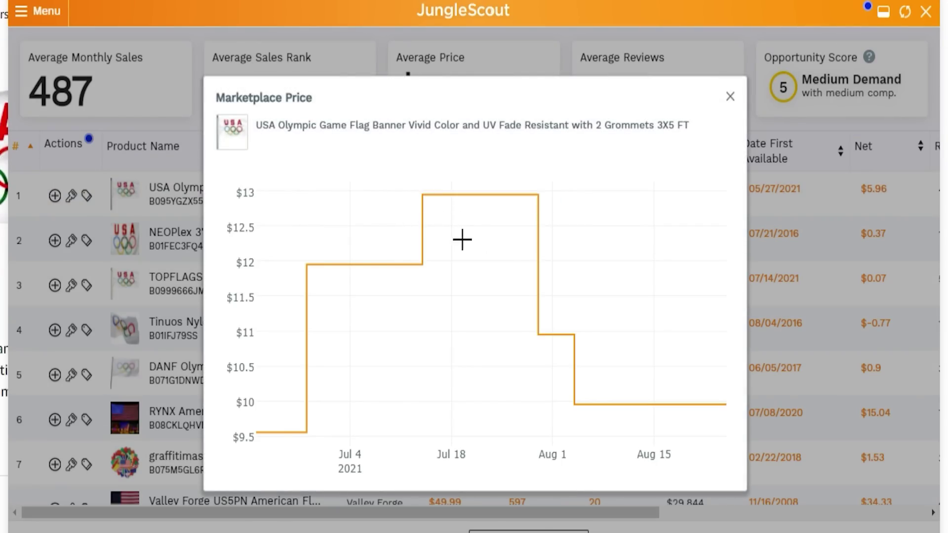
pyautogui.click(728, 98)
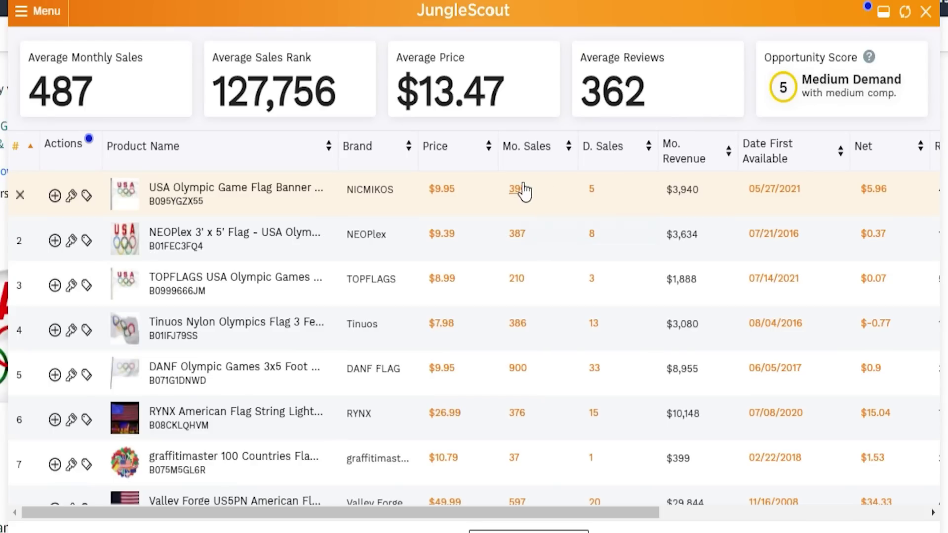
pyautogui.click(516, 188)
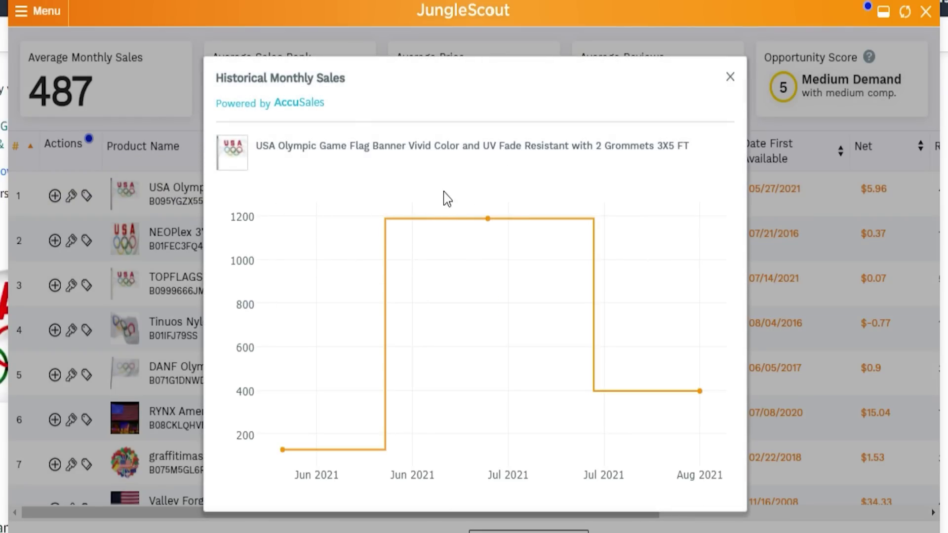
pyautogui.click(729, 78)
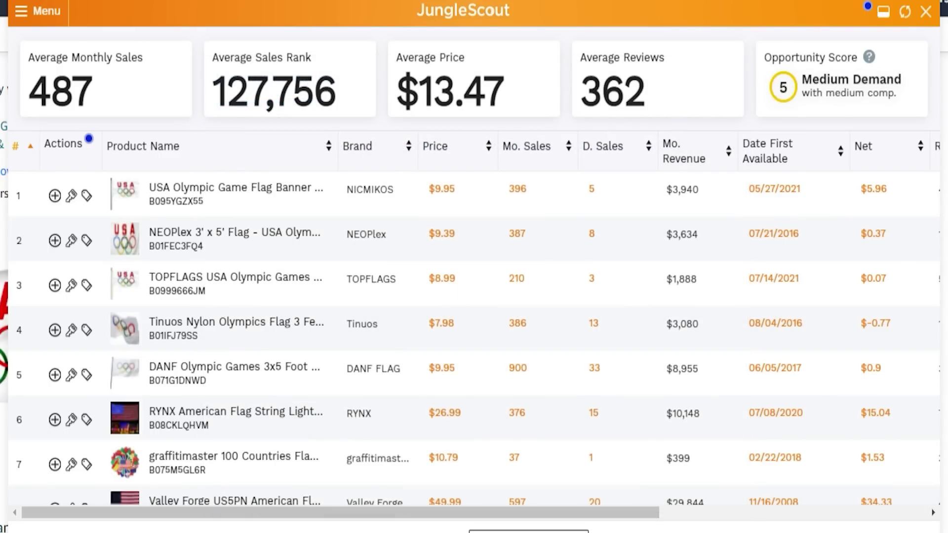
pyautogui.click(888, 0)
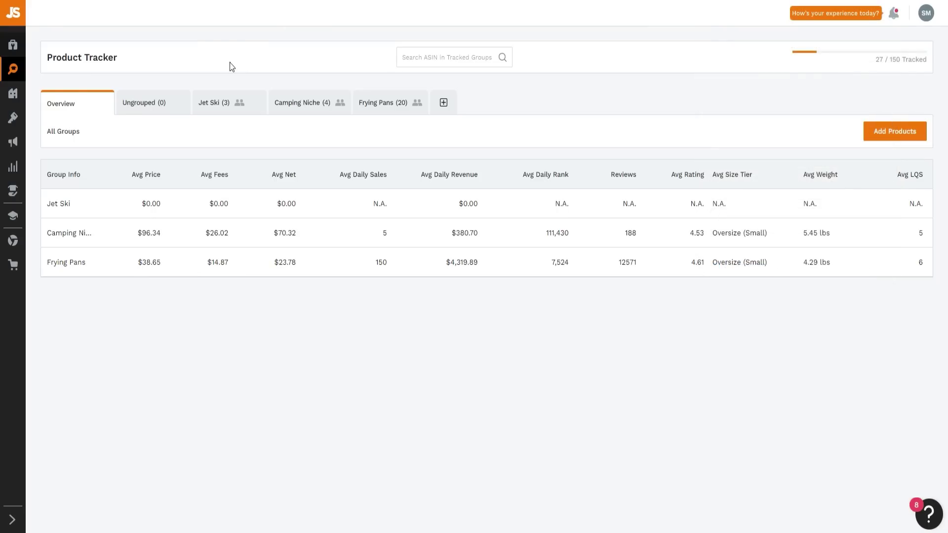
# Expand Product Research in the Jungle Scout dashboard sidebar
pyautogui.moveTo(36, 43)
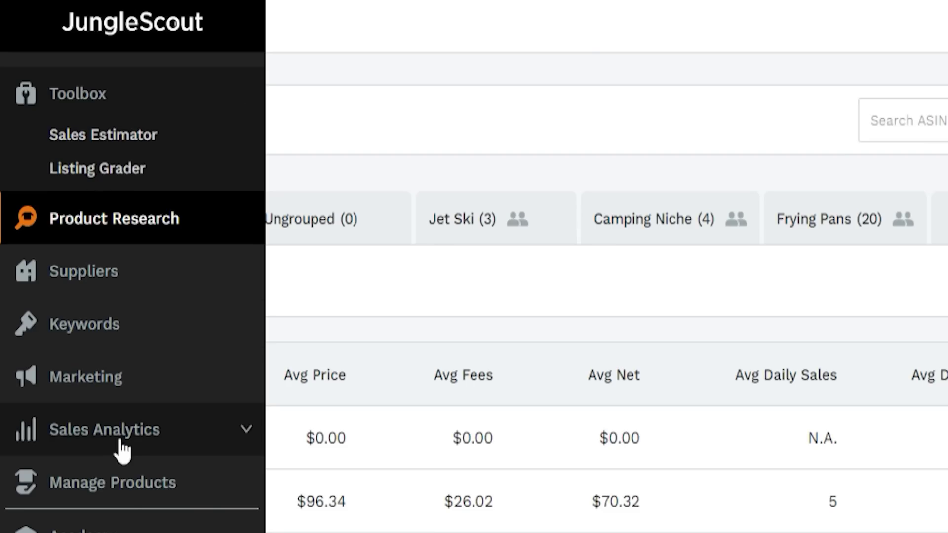
pyautogui.moveTo(1, 105)
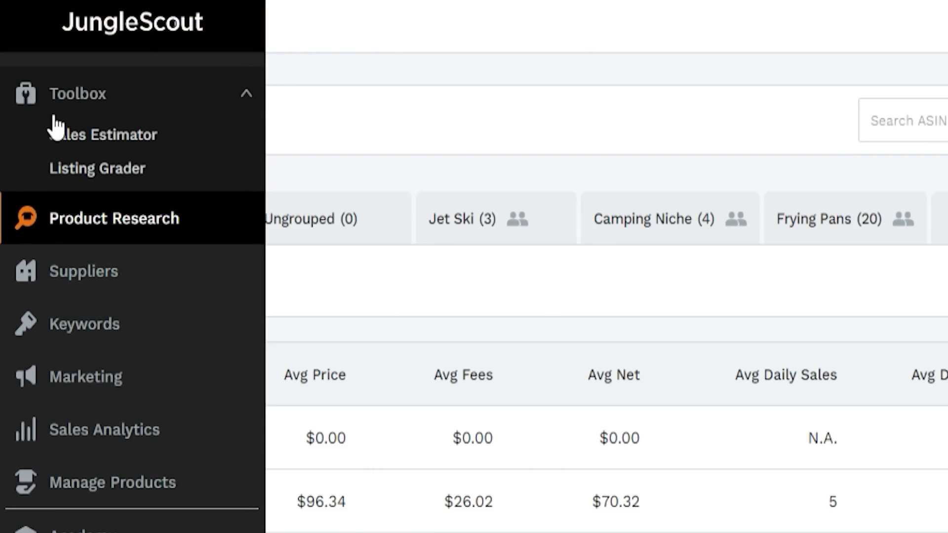
pyautogui.click(244, 218)
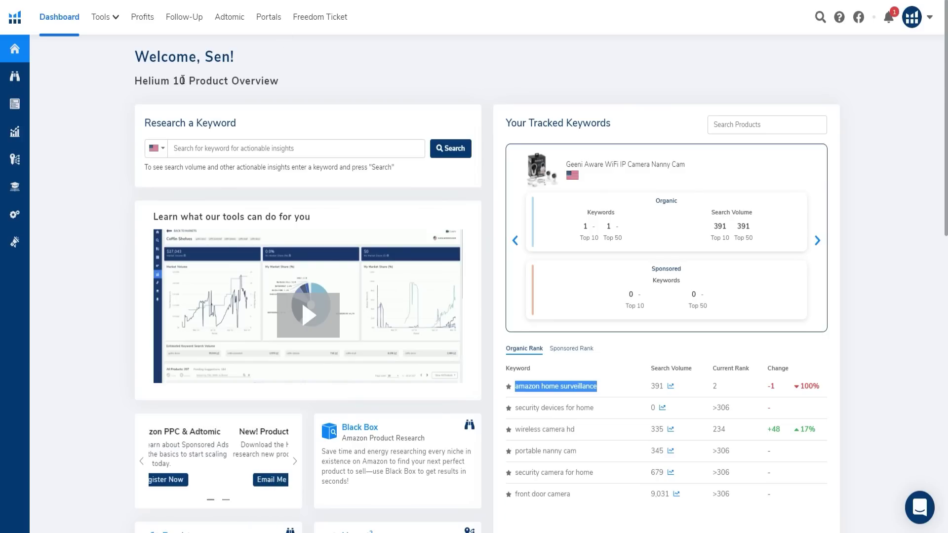
# Expand Helium 10's Product Research section and load the Black Box tool
pyautogui.moveTo(30, 77)
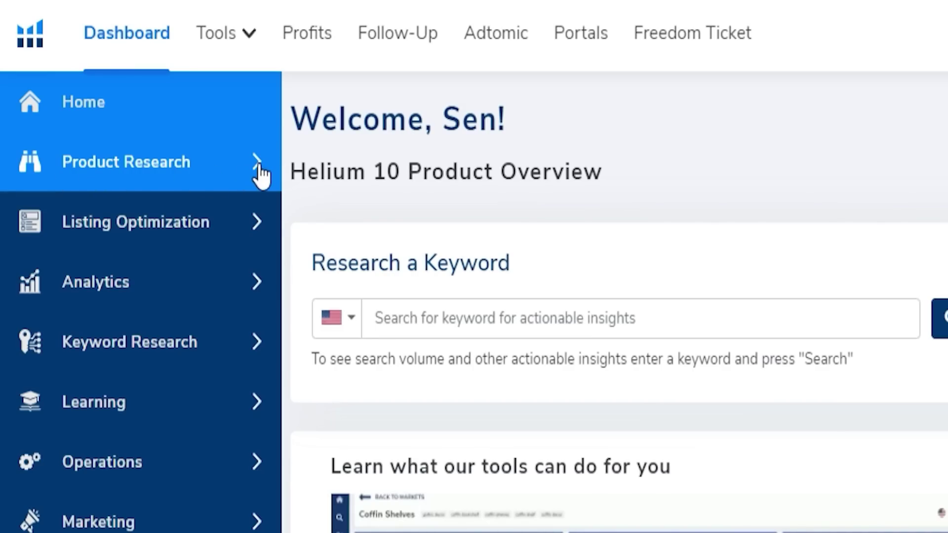
pyautogui.click(119, 77)
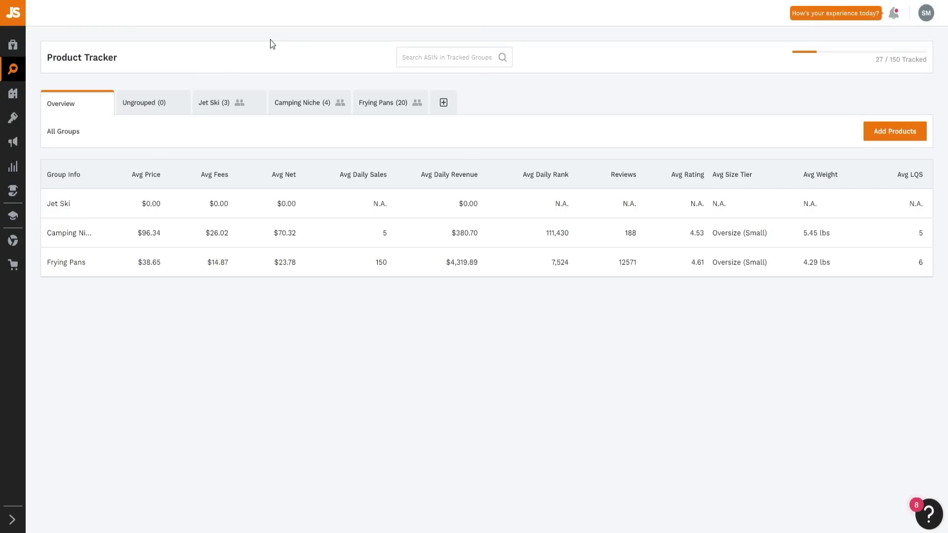
pyautogui.moveTo(17, 73)
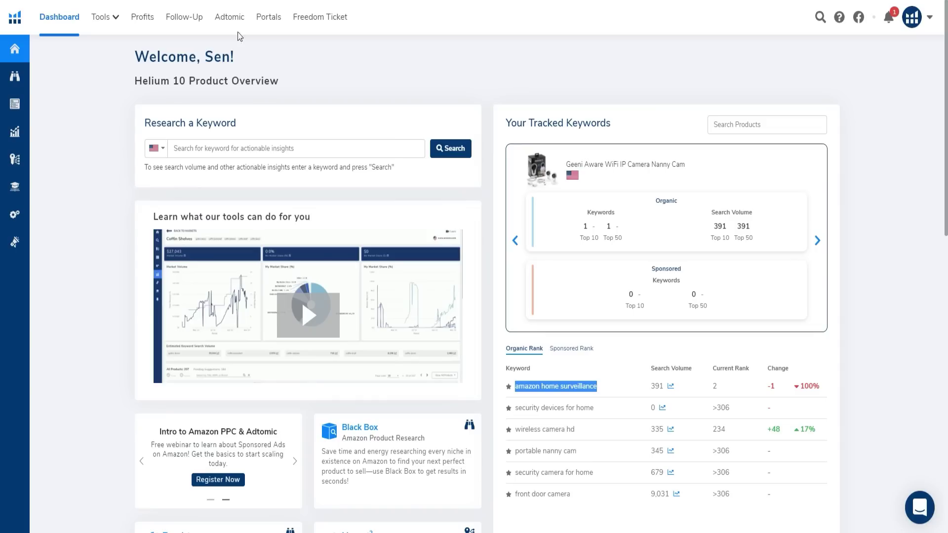
pyautogui.moveTo(15, 76)
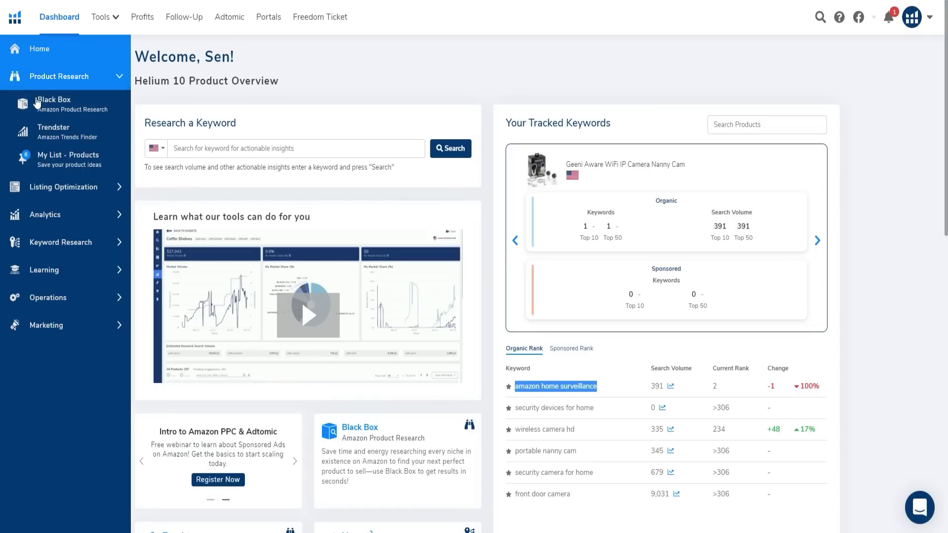
pyautogui.click(91, 111)
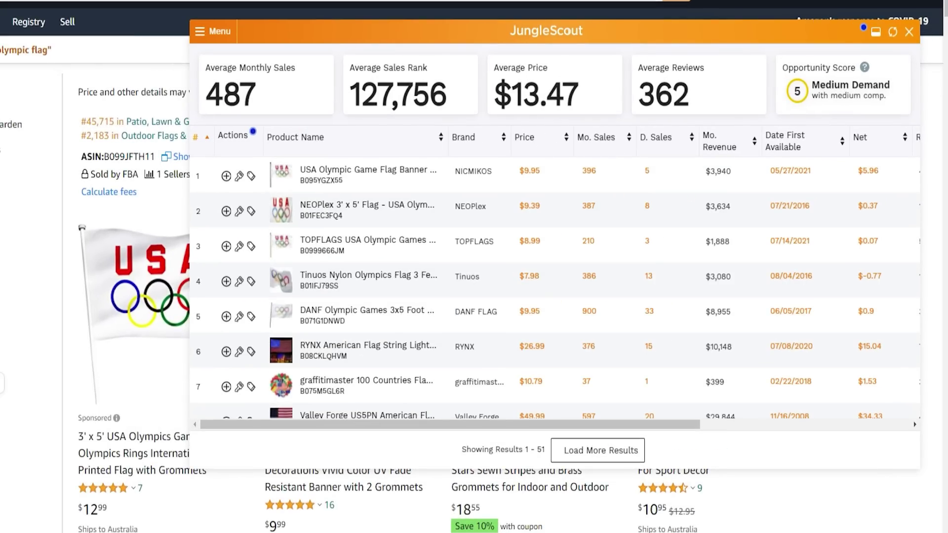
# Open the Helium 10 extension menu and then close it again
pyautogui.click(681, 1)
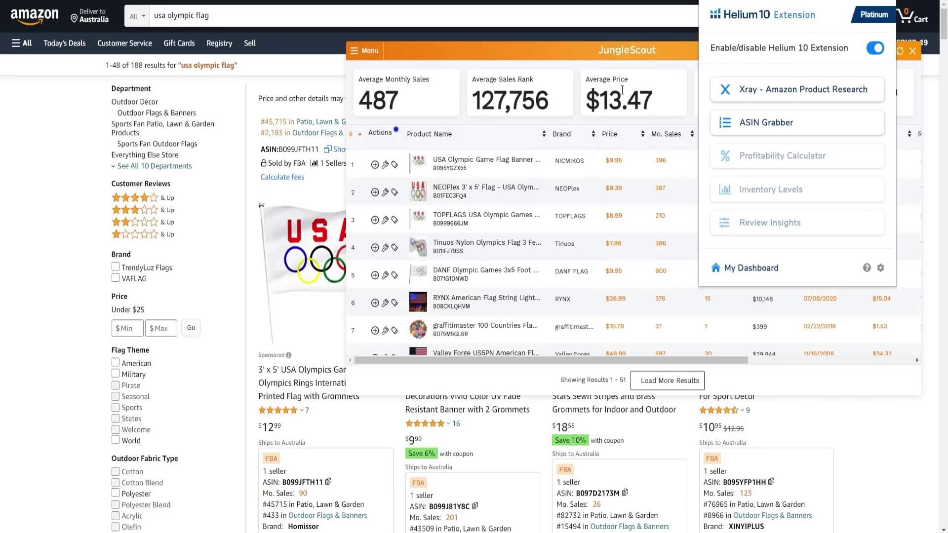
pyautogui.click(622, 91)
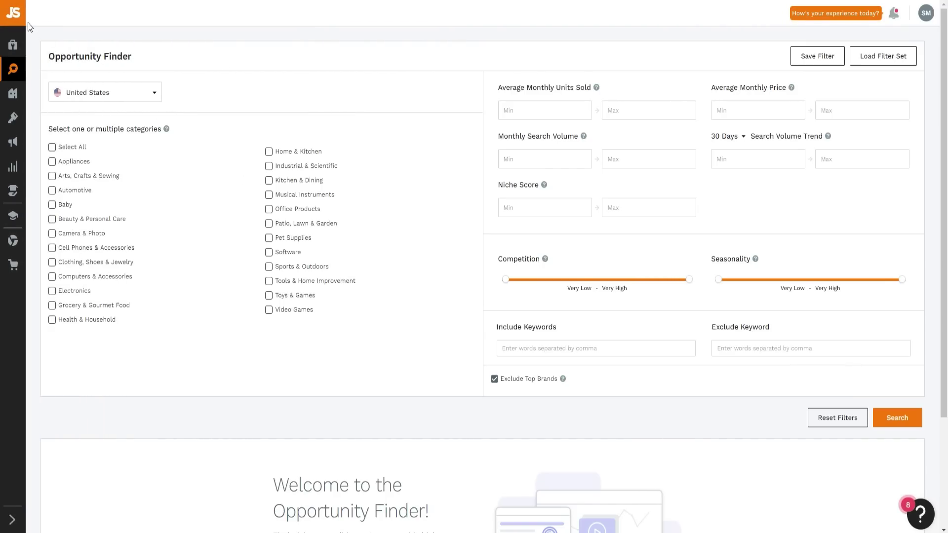
# Add Home & Kitchen to the category filter and set Niche Score from 8 to 10
pyautogui.moveTo(64, 65)
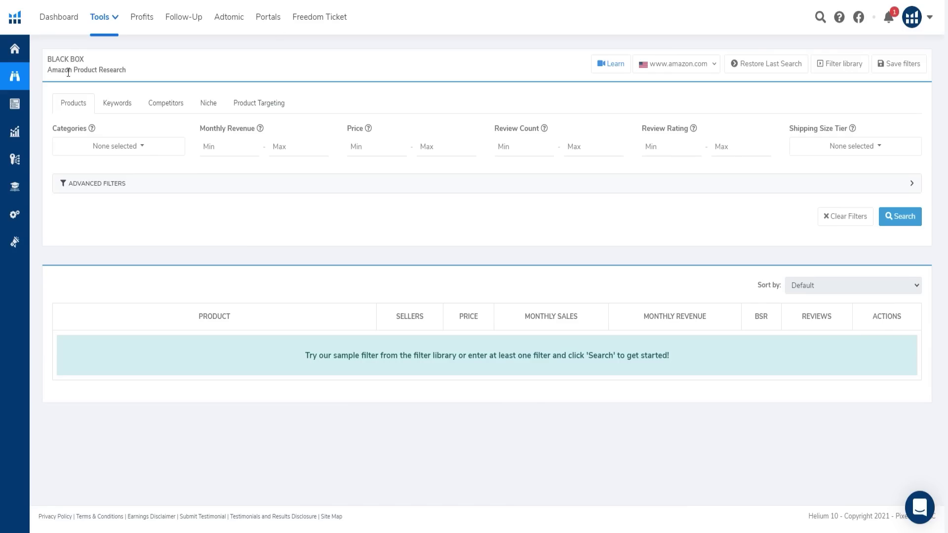
pyautogui.moveTo(49, 101)
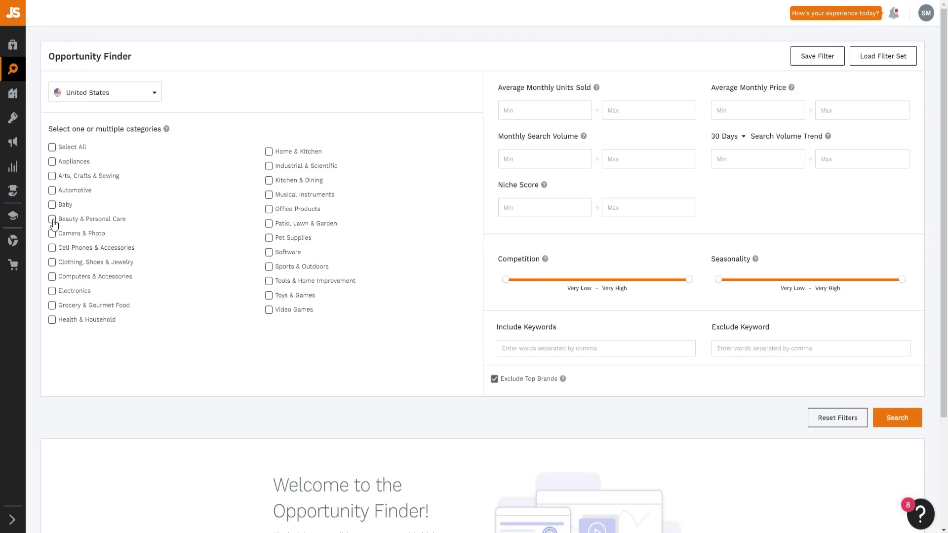
pyautogui.click(269, 152)
pyautogui.moveTo(543, 186)
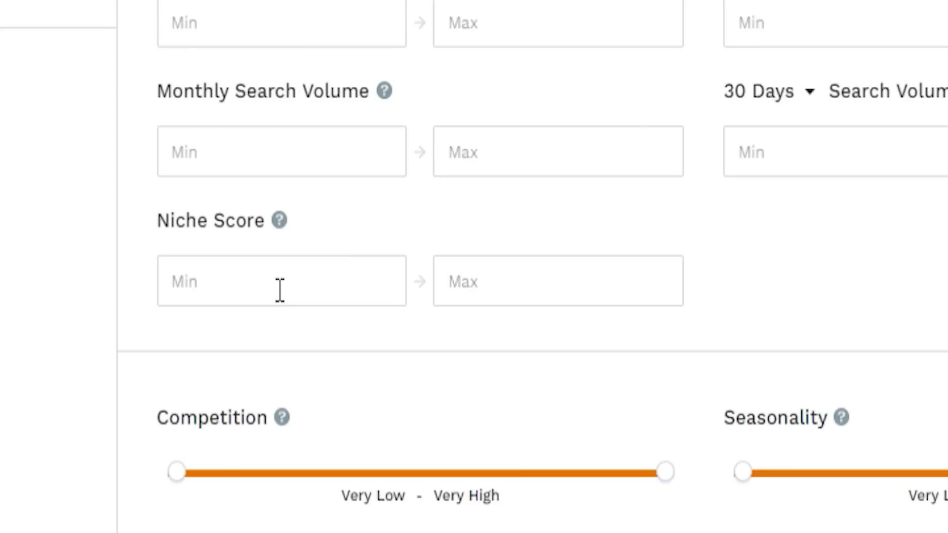
pyautogui.write('8')
pyautogui.write('1')
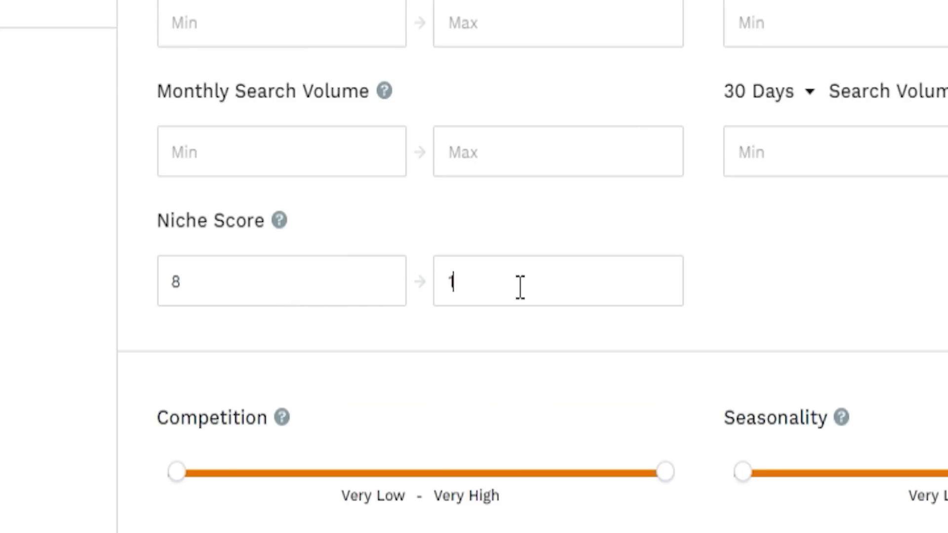
pyautogui.write('0')
# Narrow both Competition and Seasonality sliders to Very Low through Low
pyautogui.scroll(-4, 408, 288)
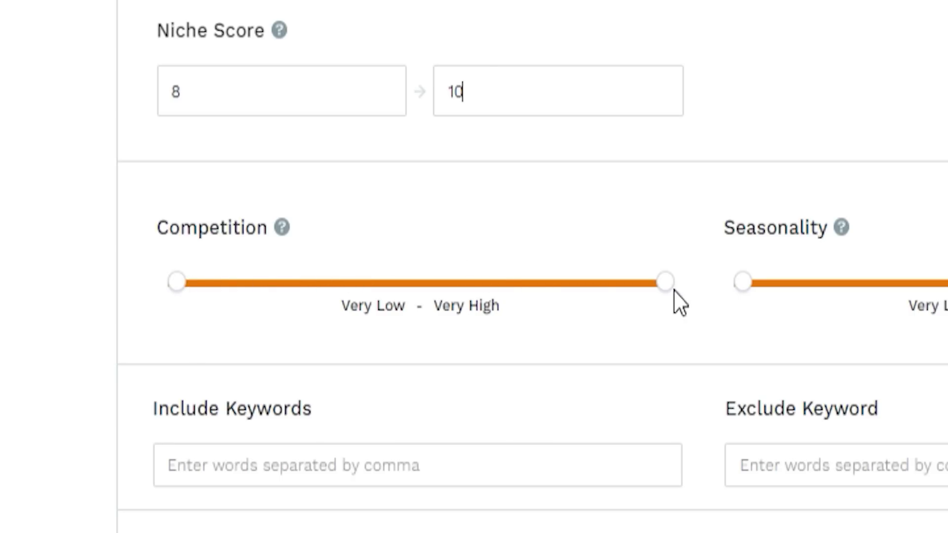
pyautogui.moveTo(664, 288); pyautogui.dragTo(340, 295)
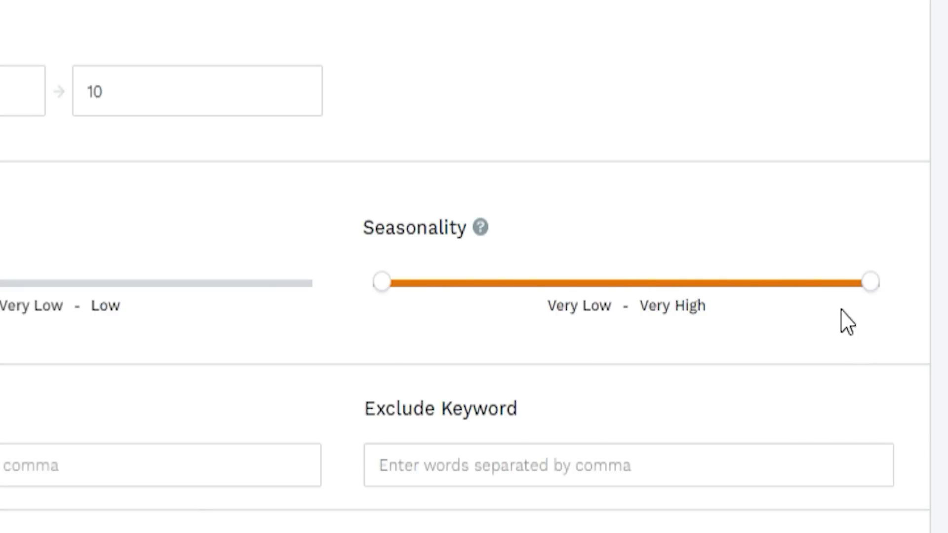
pyautogui.moveTo(869, 284); pyautogui.dragTo(516, 304)
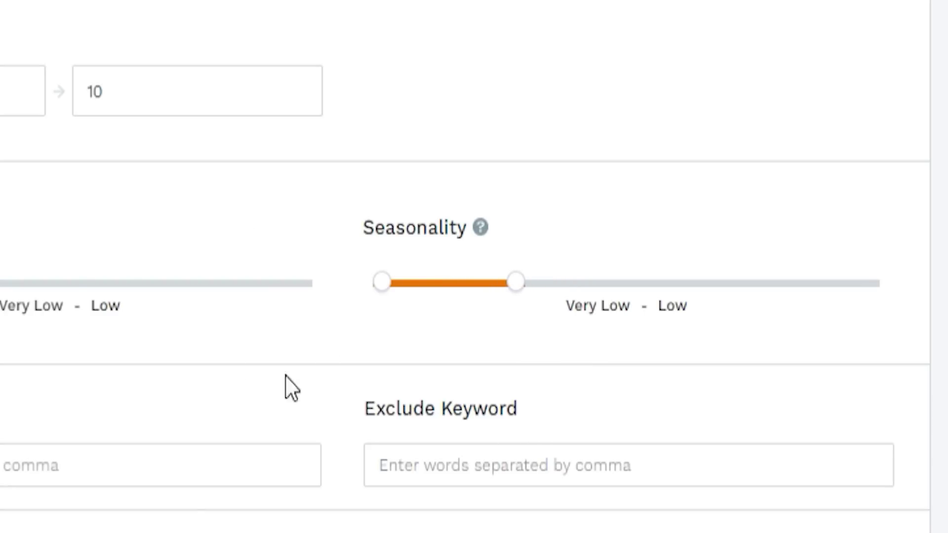
pyautogui.scroll(2, 438, 309)
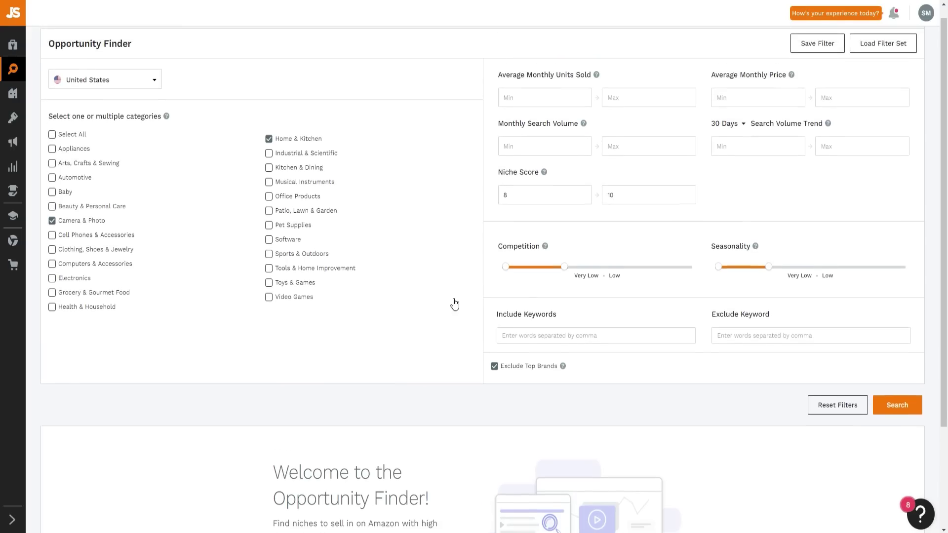
# Run the Opportunity Finder search, scan the 31 niches, and open Holiday Inn Express Pillows on Amazon
pyautogui.click(894, 421)
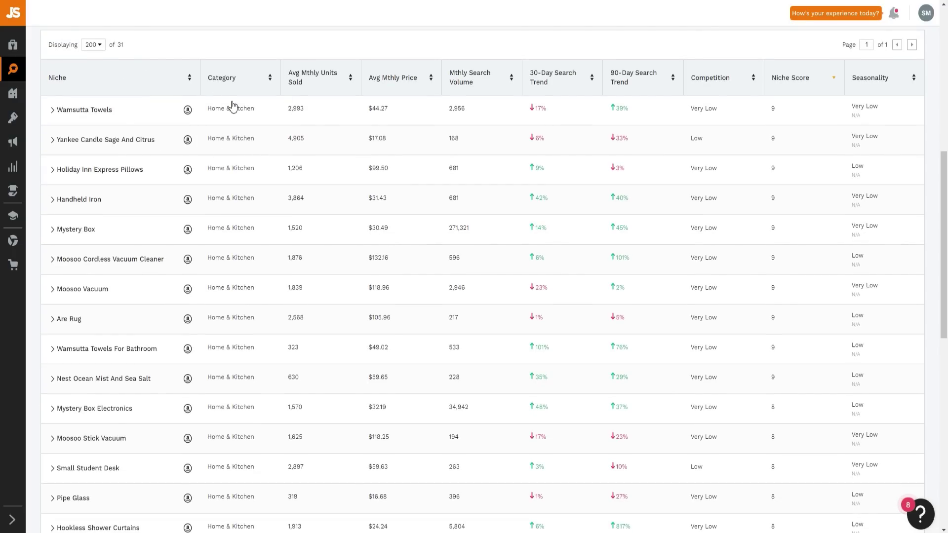
pyautogui.scroll(2, 132, 158)
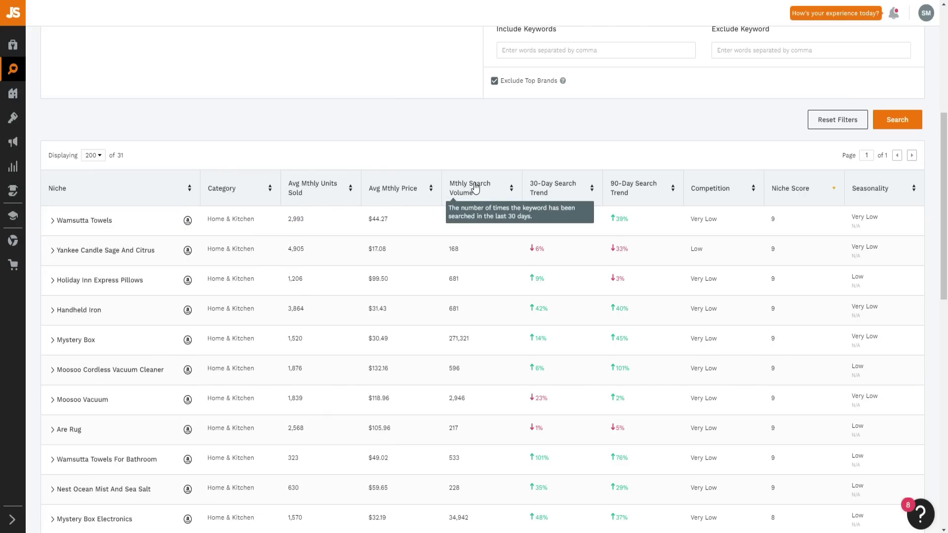
pyautogui.scroll(-1, 472, 198)
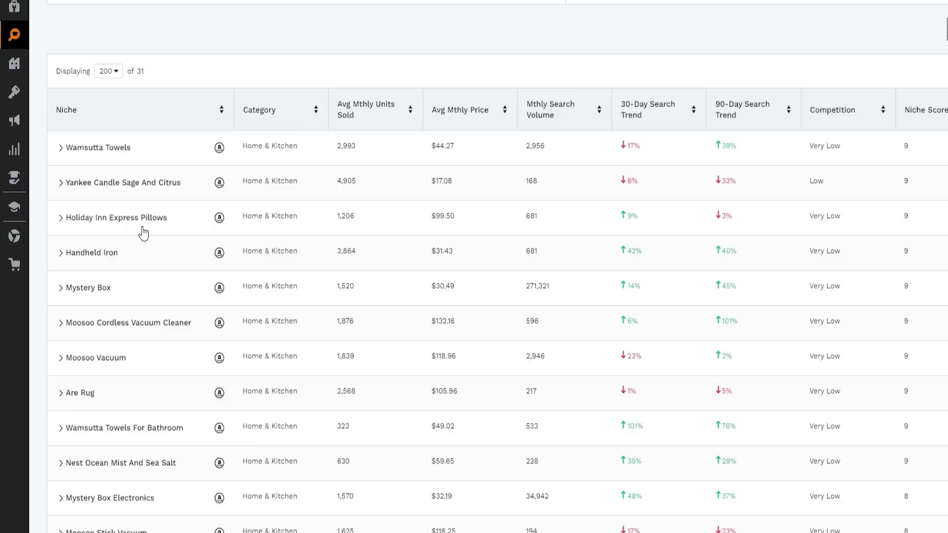
pyautogui.click(188, 225)
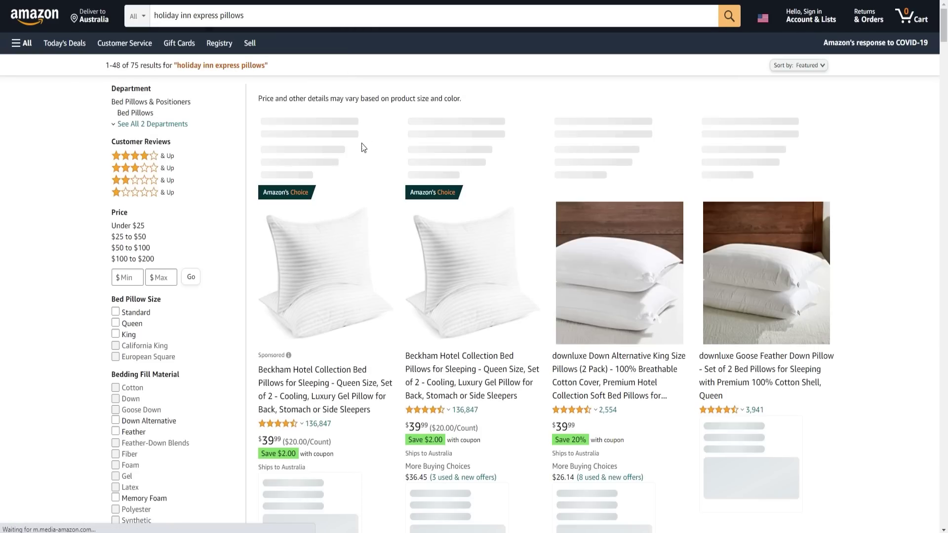
# Browse the 75 Amazon results for 'holiday inn express pillows'
pyautogui.scroll(-1, 477, 231)
pyautogui.scroll(1, 477, 219)
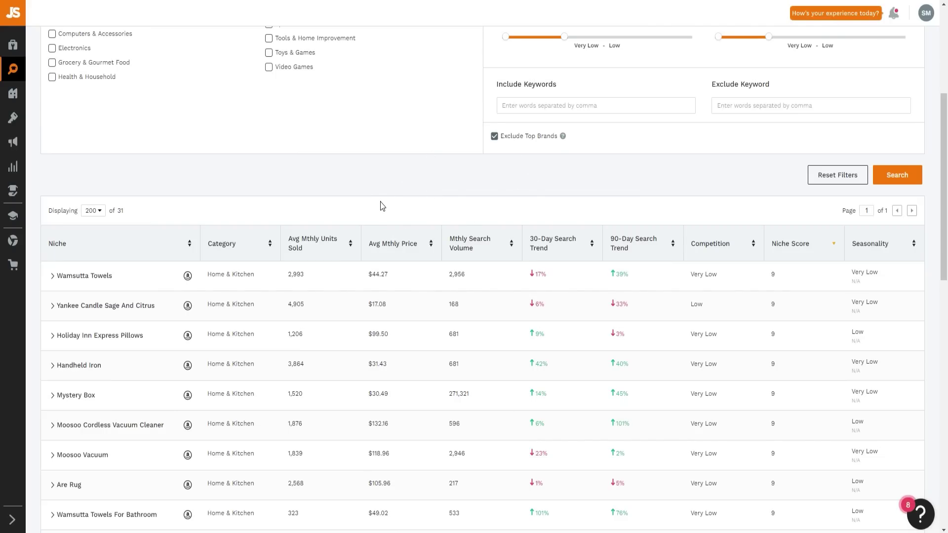
# Scroll through the Opportunity Finder filters and niche results once more
pyautogui.scroll(5, 380, 205)
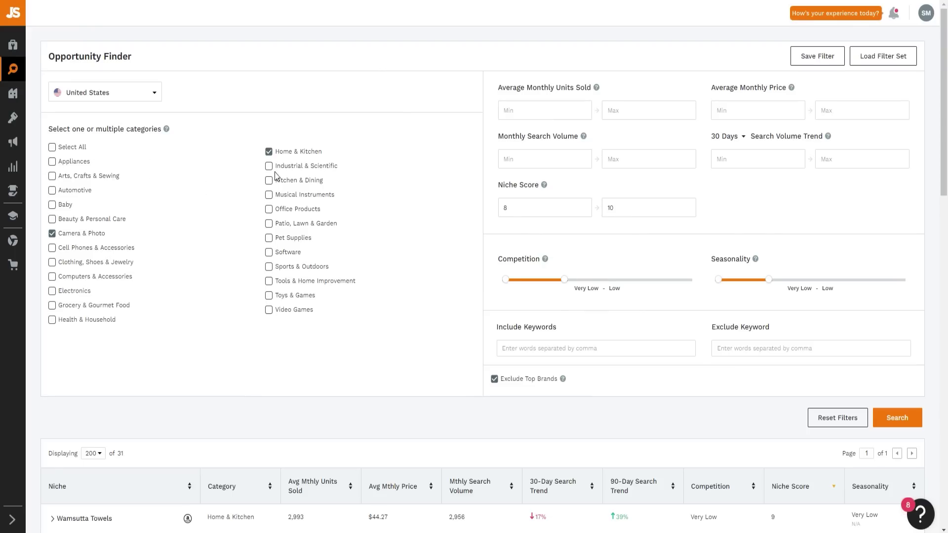
pyautogui.scroll(-3, 394, 143)
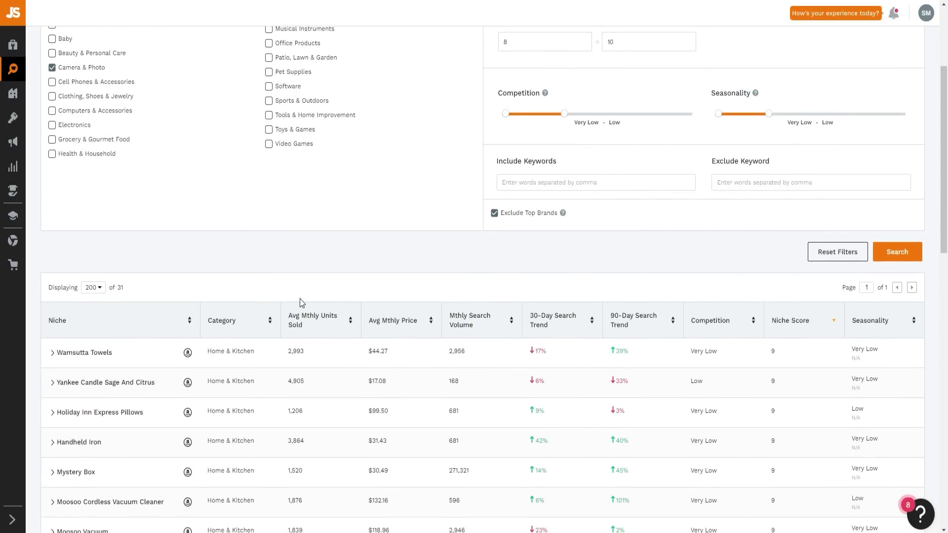
pyautogui.scroll(3, 357, 241)
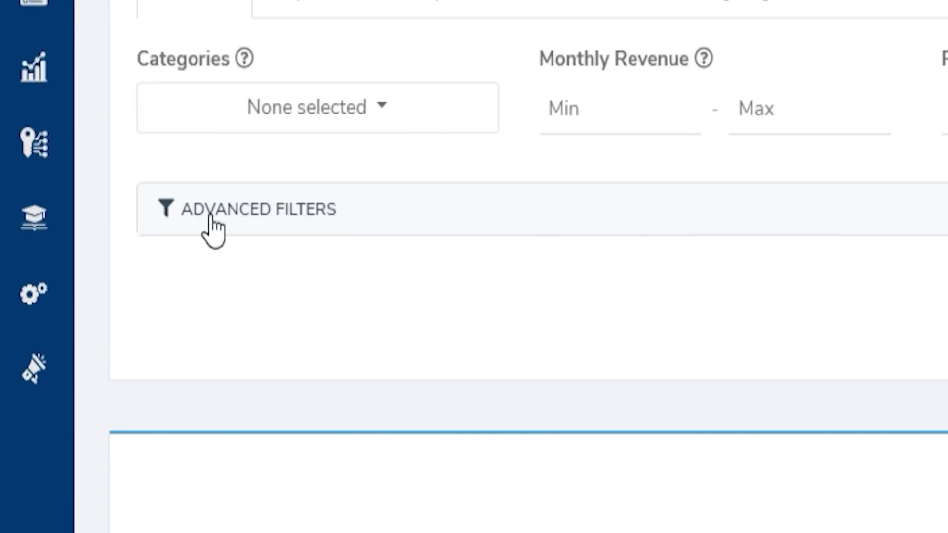
# Expand Advanced Filters and tick Camera & Photo as the only category
pyautogui.click(290, 220)
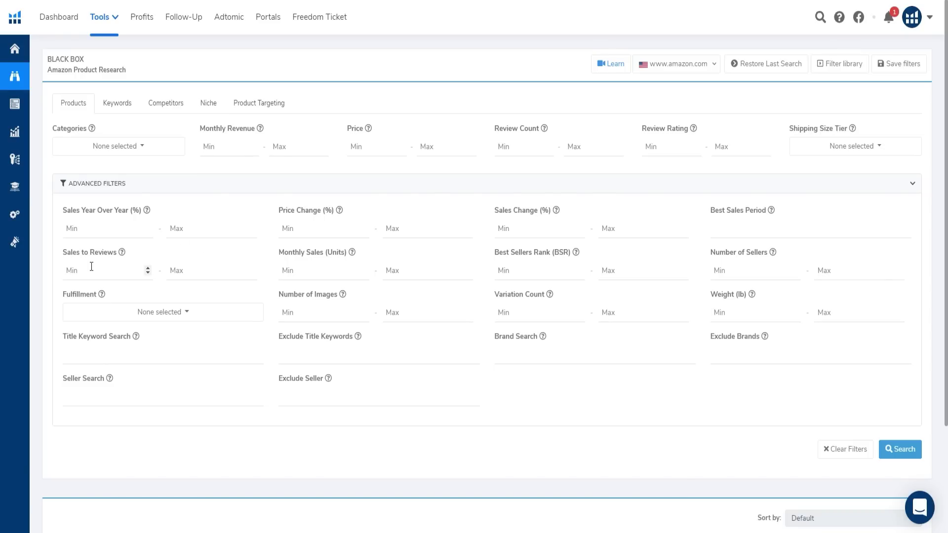
pyautogui.click(139, 147)
pyautogui.scroll(-5, 77, 196)
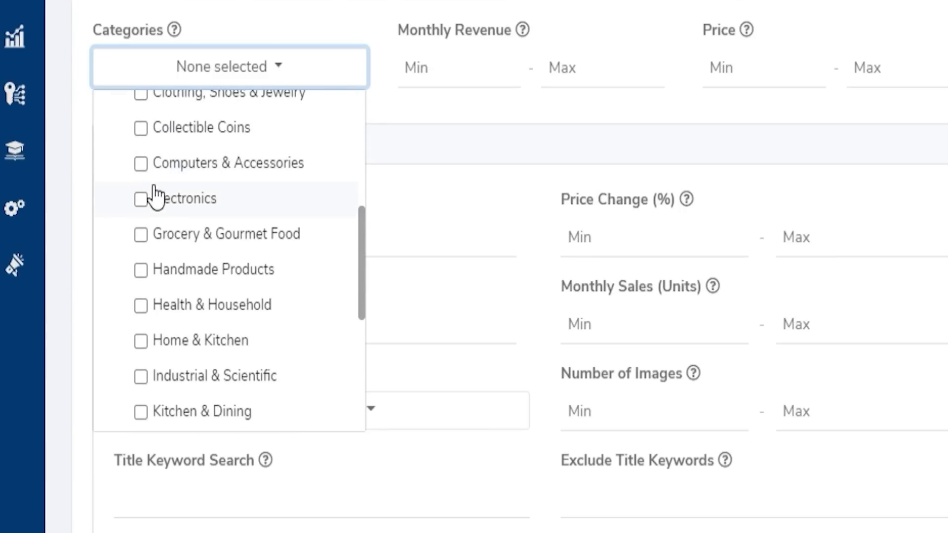
pyautogui.scroll(5, 156, 197)
pyautogui.scroll(-2, 151, 256)
pyautogui.click(140, 252)
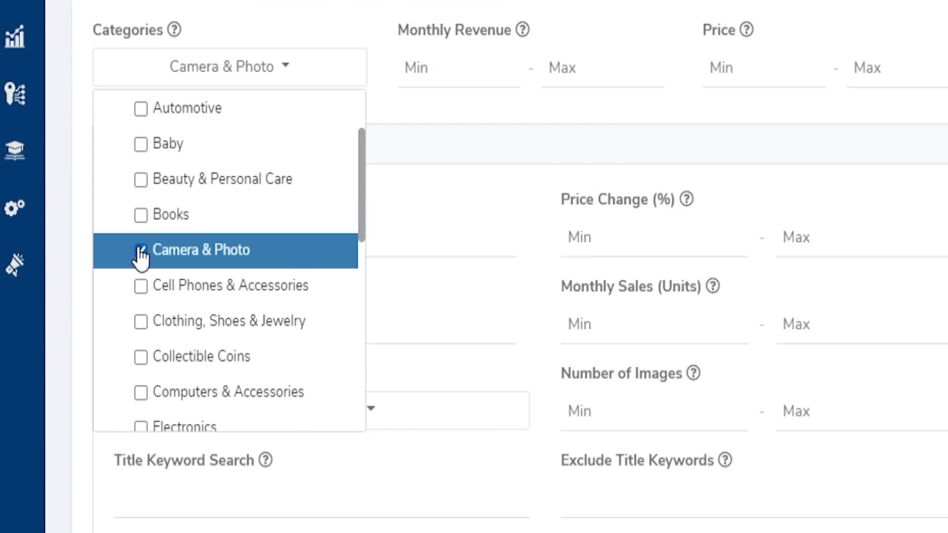
pyautogui.click(428, 78)
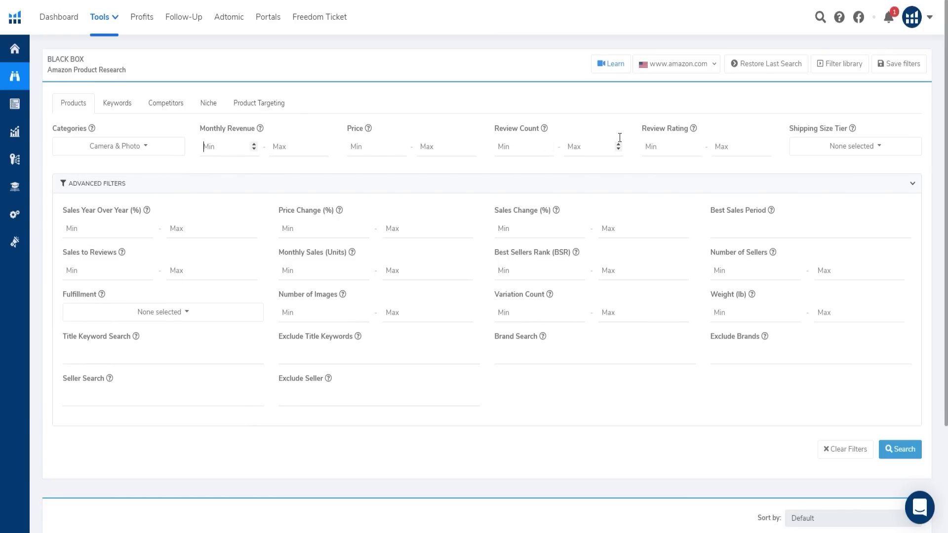
# Set Review Count from 100 to 200 and run the Black Box search
pyautogui.write('100')
pyautogui.click(581, 150)
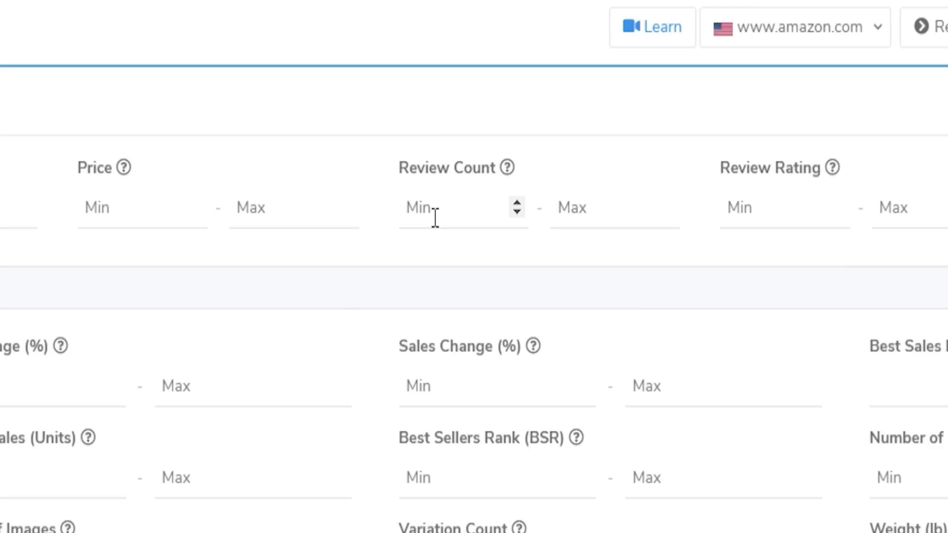
pyautogui.write('200')
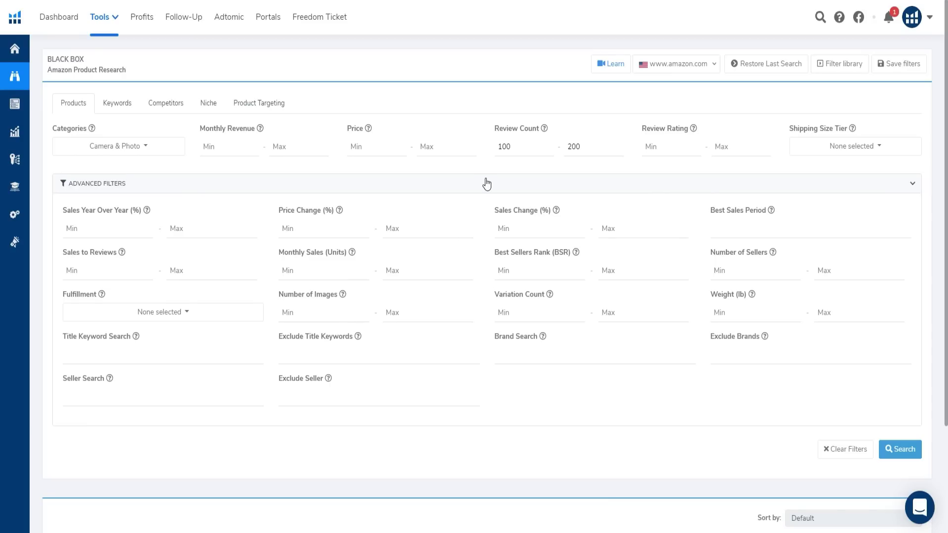
pyautogui.scroll(-1, 607, 325)
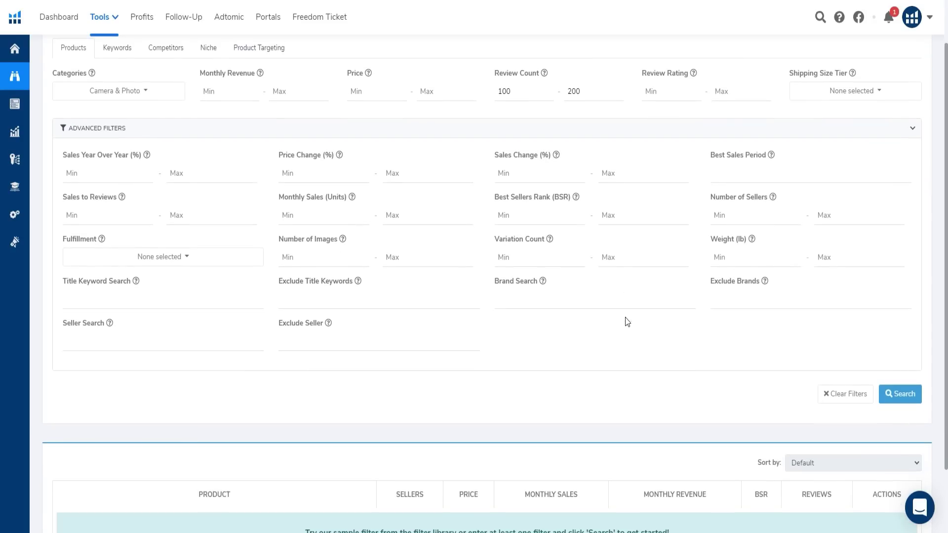
pyautogui.click(901, 395)
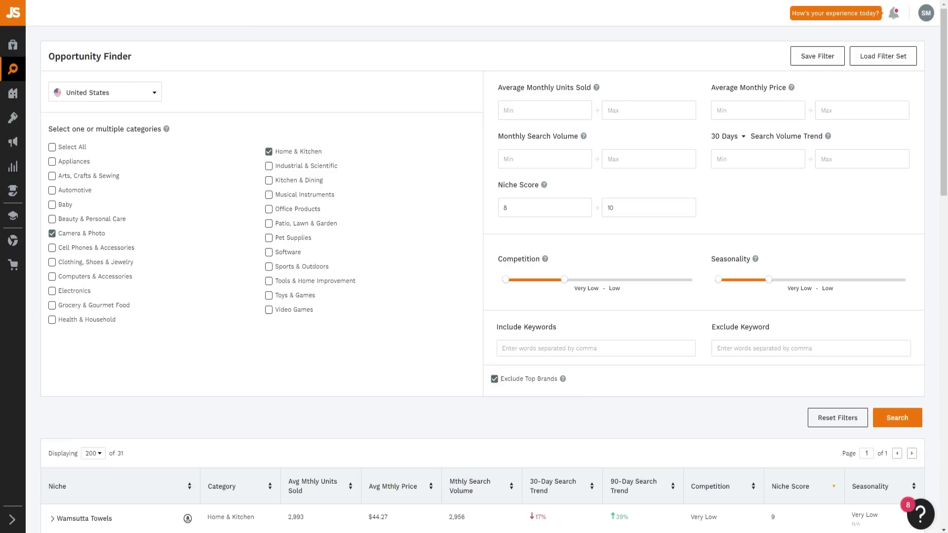
# Review the 200+ Camera & Photo Black Box results against the Jungle Scout niches
pyautogui.scroll(-7, 384, 162)
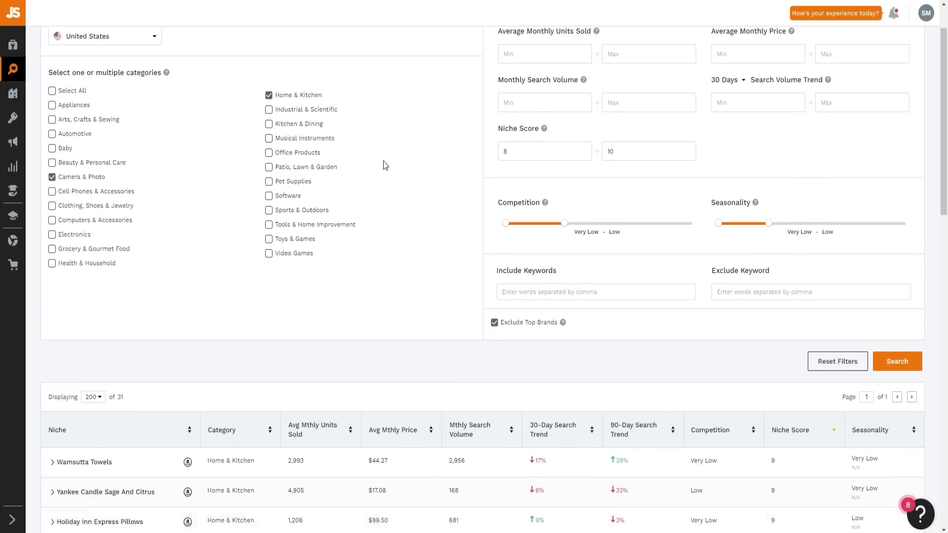
pyautogui.scroll(1, 157, 205)
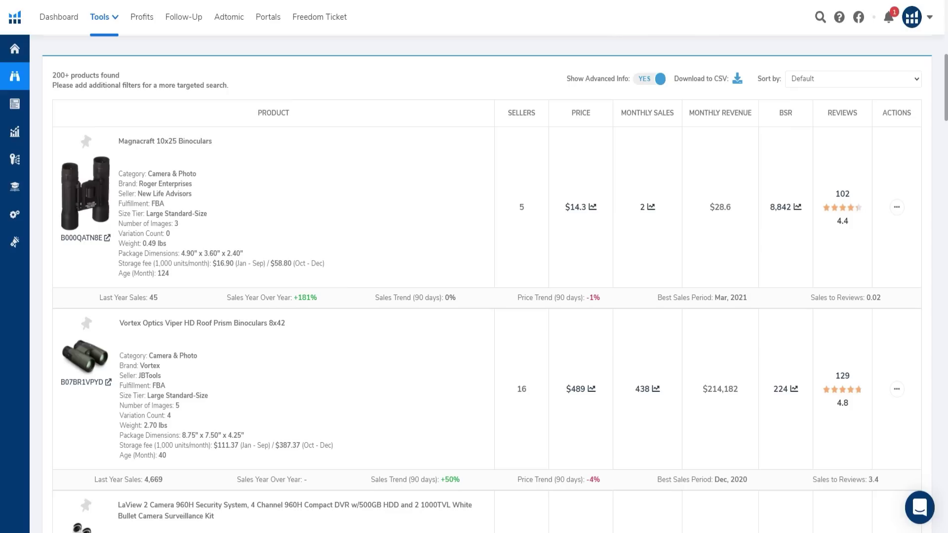
pyautogui.scroll(-1, 197, 209)
pyautogui.scroll(1, 169, 146)
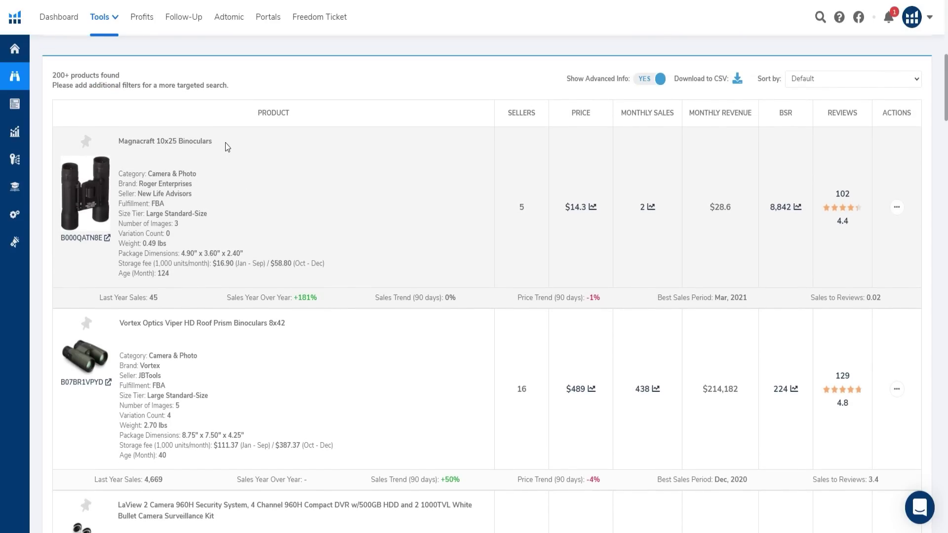
pyautogui.scroll(1, 265, 146)
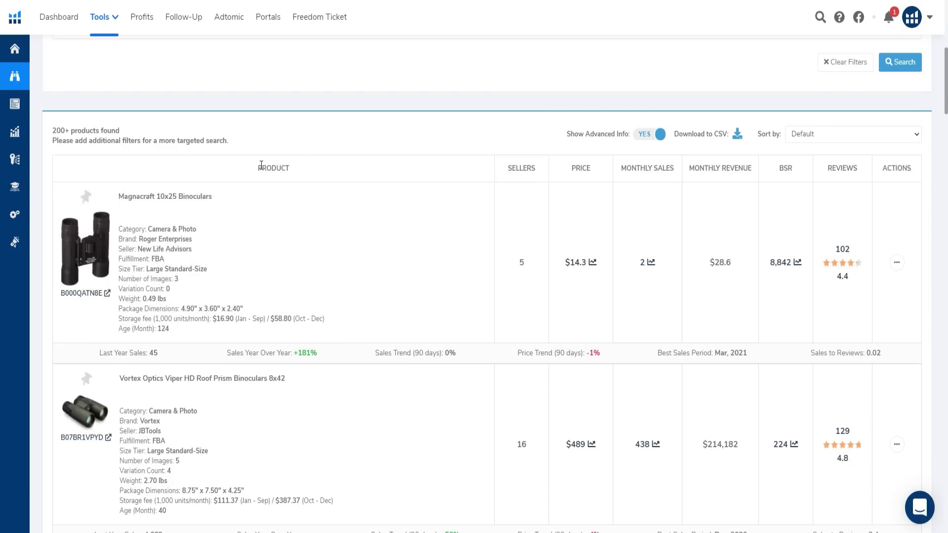
pyautogui.scroll(3, 345, 163)
# Open the Actions menu for the top Magnacraft 10x25 Binoculars result (102 reviews)
pyautogui.scroll(-1, 318, 178)
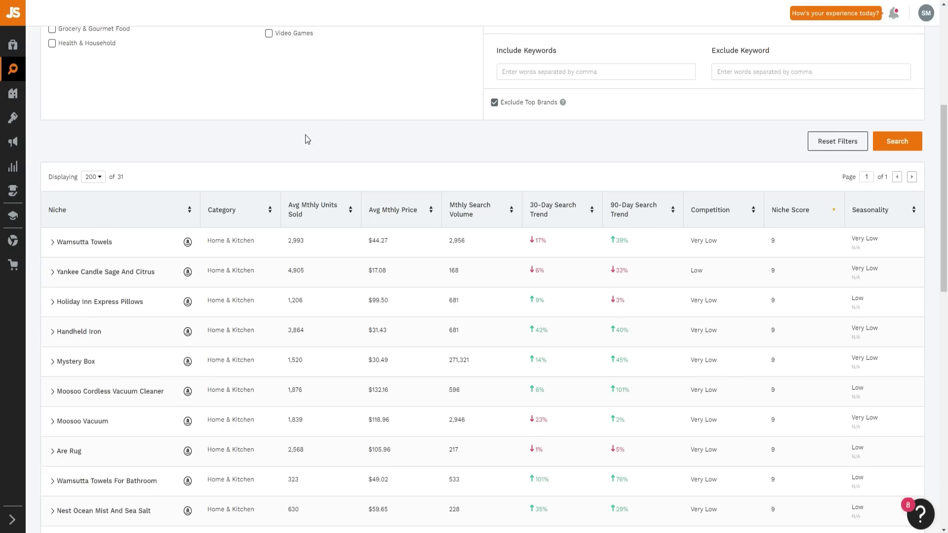
pyautogui.scroll(-2, 305, 136)
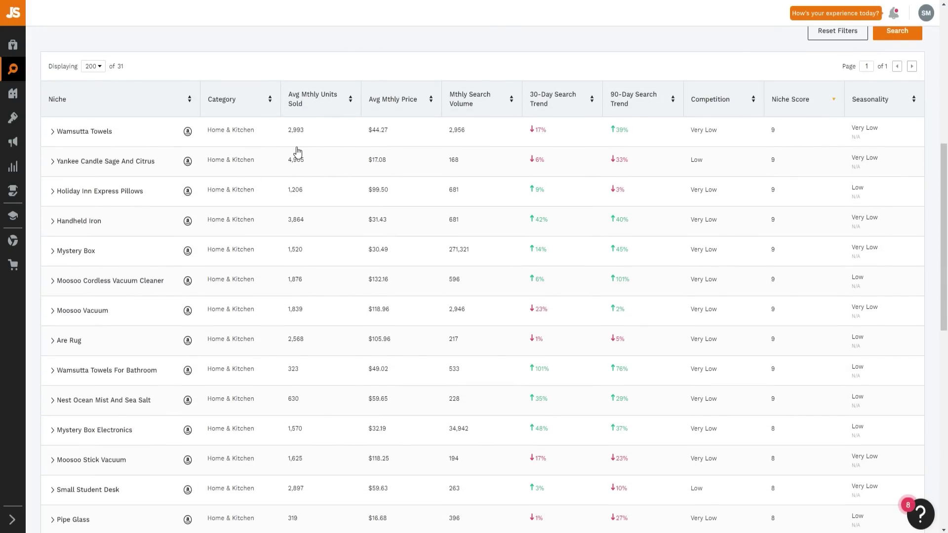
pyautogui.scroll(2, 317, 169)
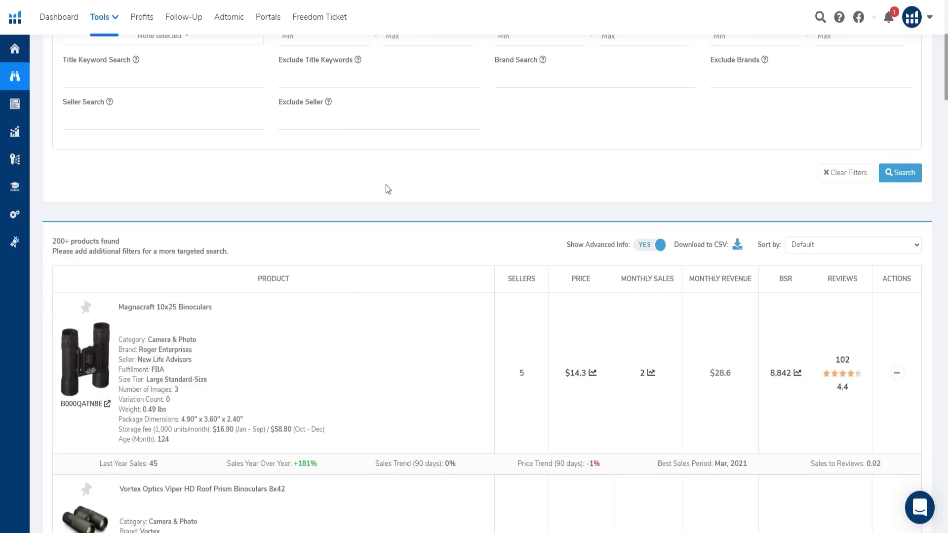
pyautogui.scroll(-3, 386, 185)
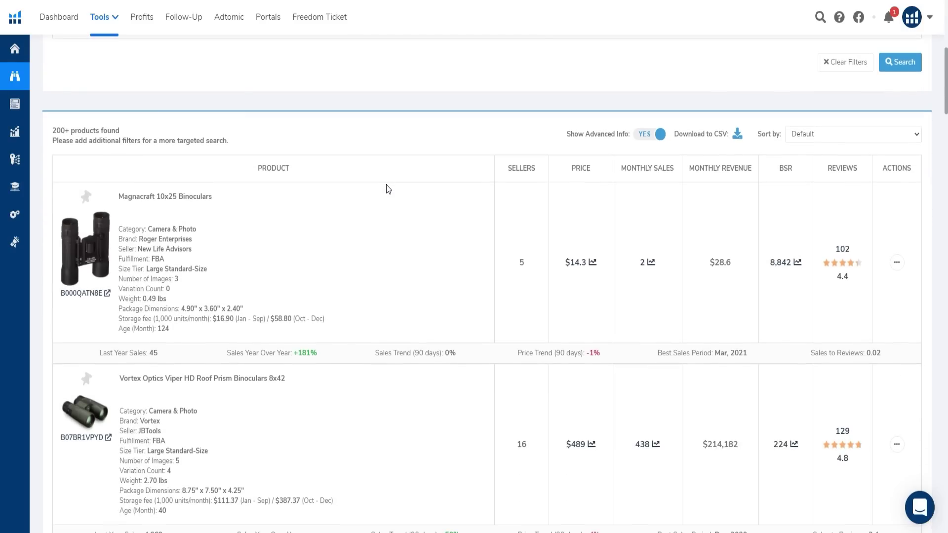
pyautogui.scroll(7, 259, 244)
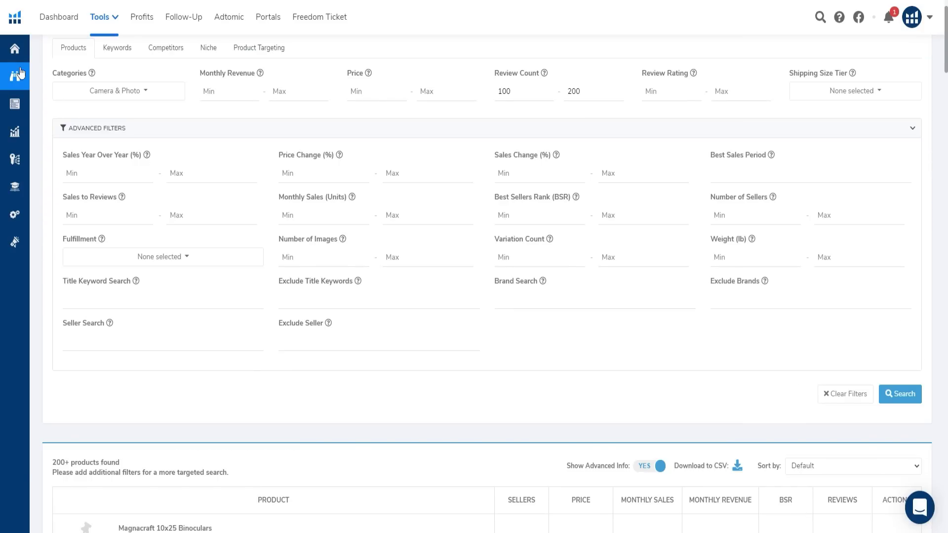
pyautogui.scroll(-6, 298, 189)
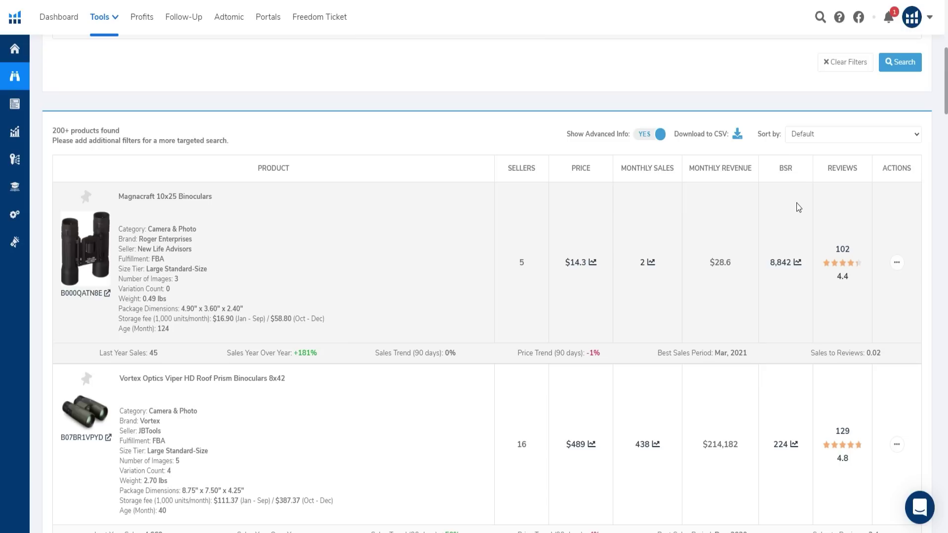
pyautogui.click(897, 264)
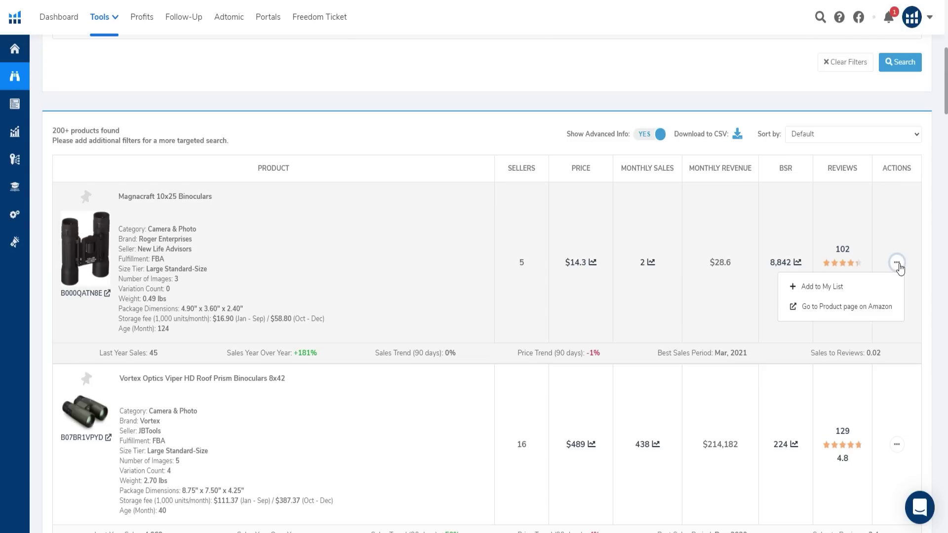